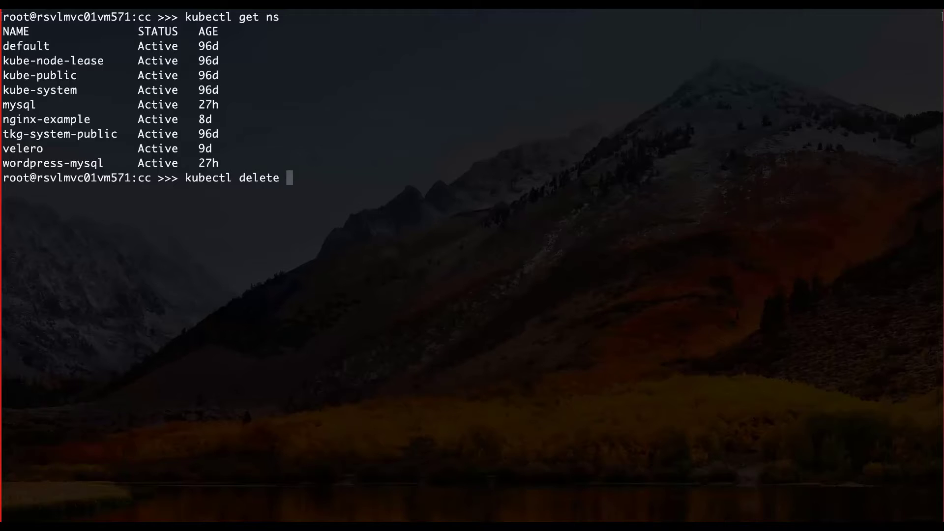
Delete the mysql namespace with kubectl delete ns mysql, and list the cluster's namespaces with kubectl get ns
key(Return)
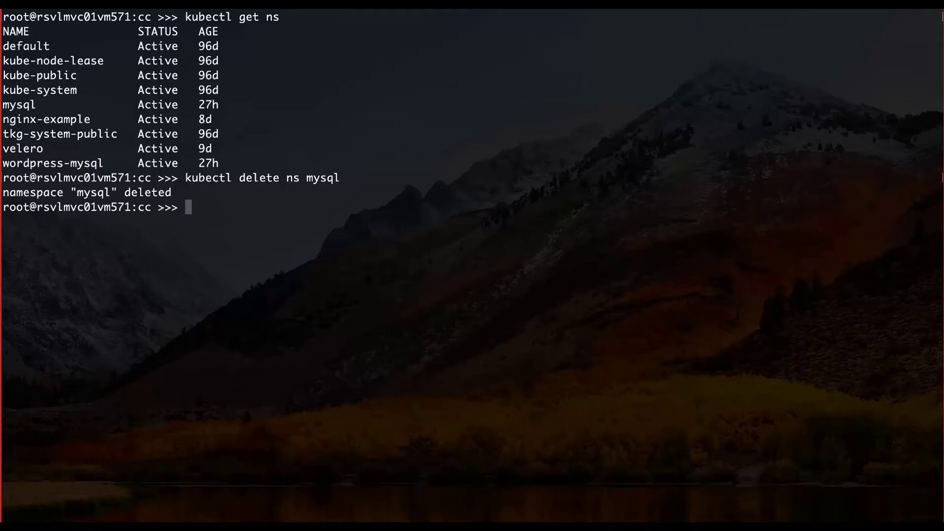
text(kubectl get ns)
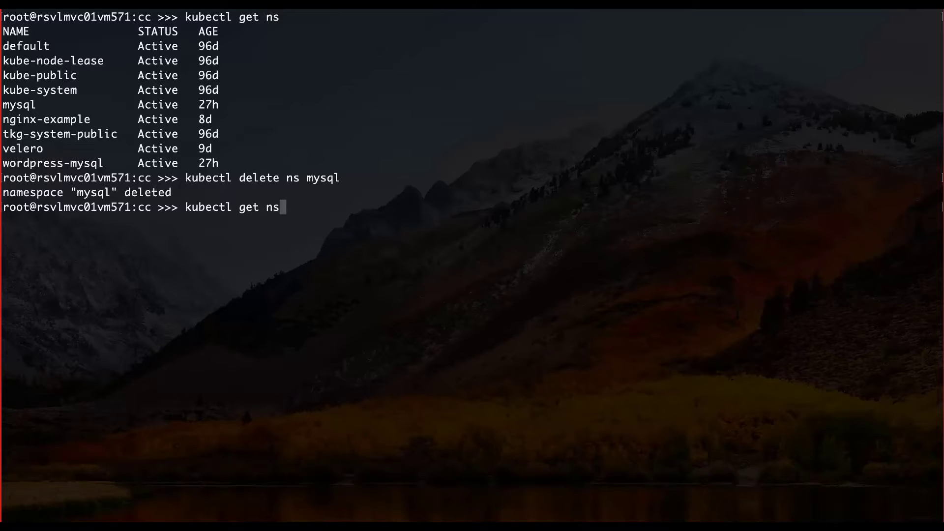
key(Return)
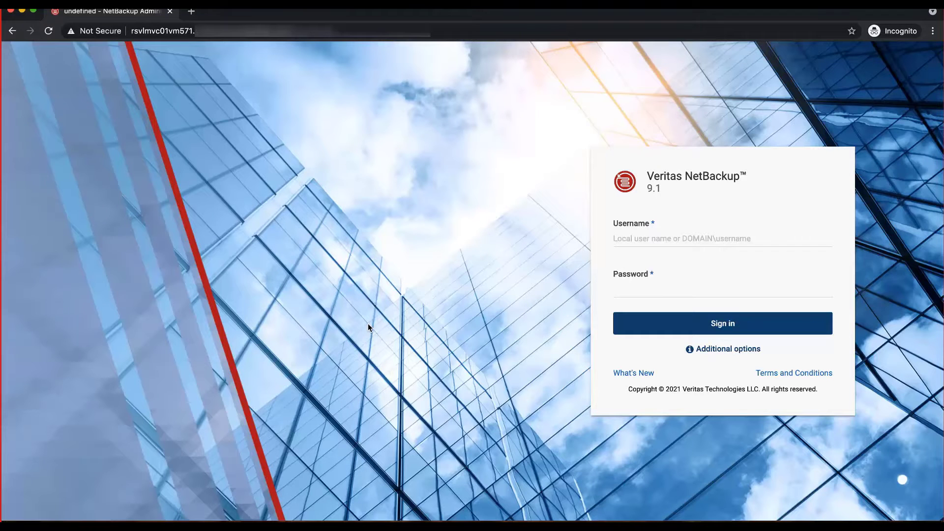
Switch to the Veritas NetBackup web console and sign in as root with the account password
text(root)
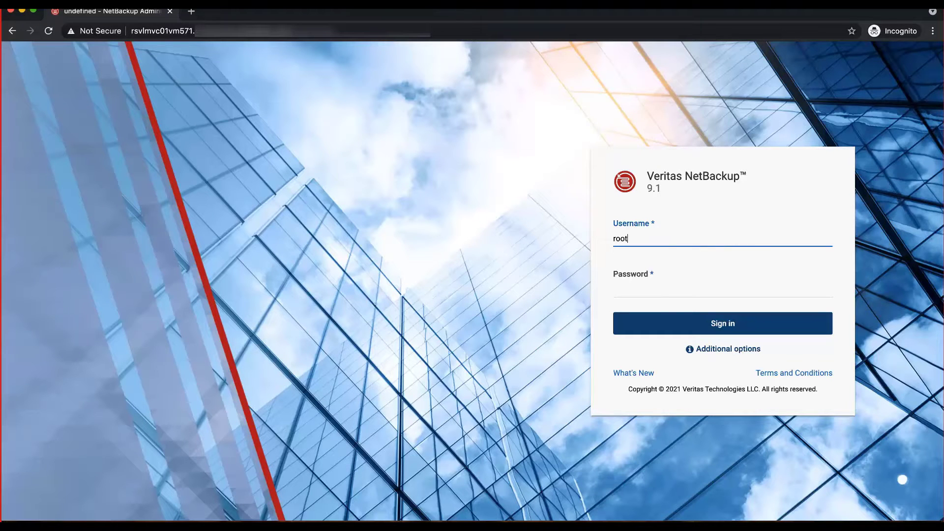
key(Tab)
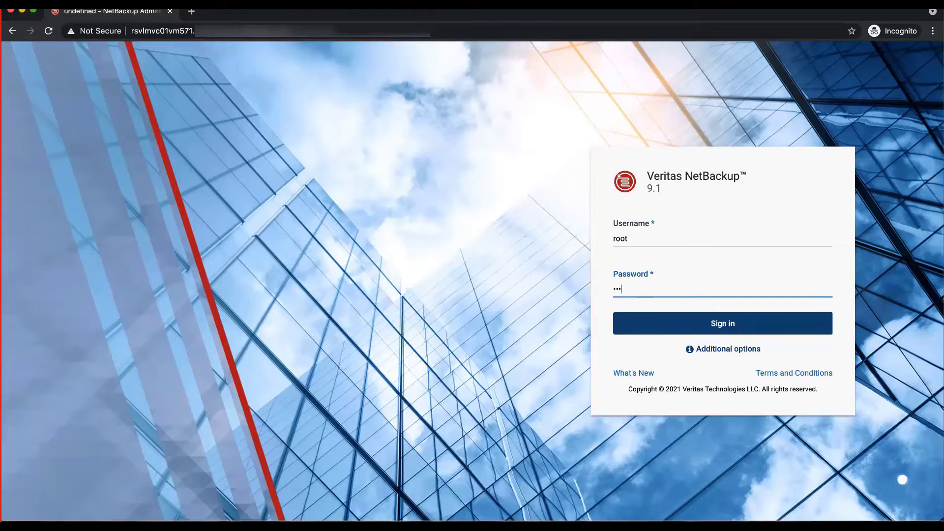
text(d)
key(Return)
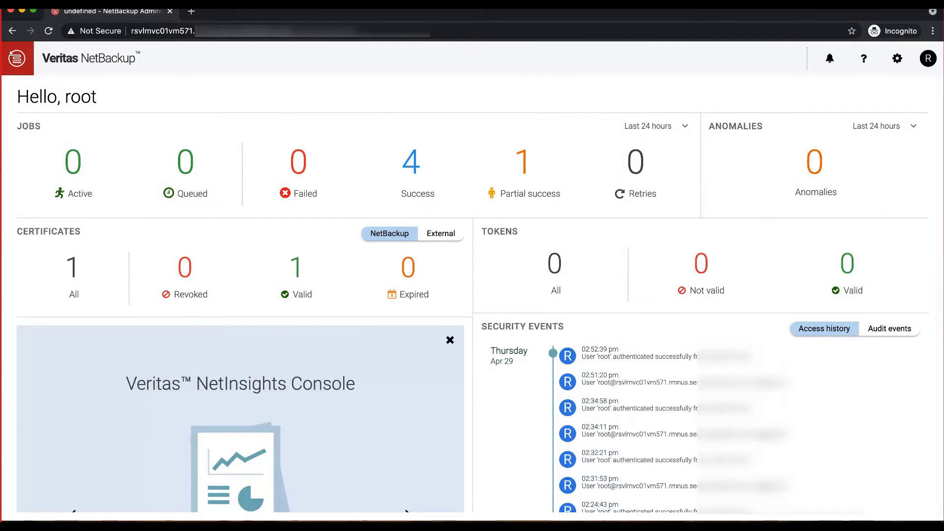
Open the recovery points of the mysql namespace in the Kubernetes workload
scroll(103, 323, down, 2)
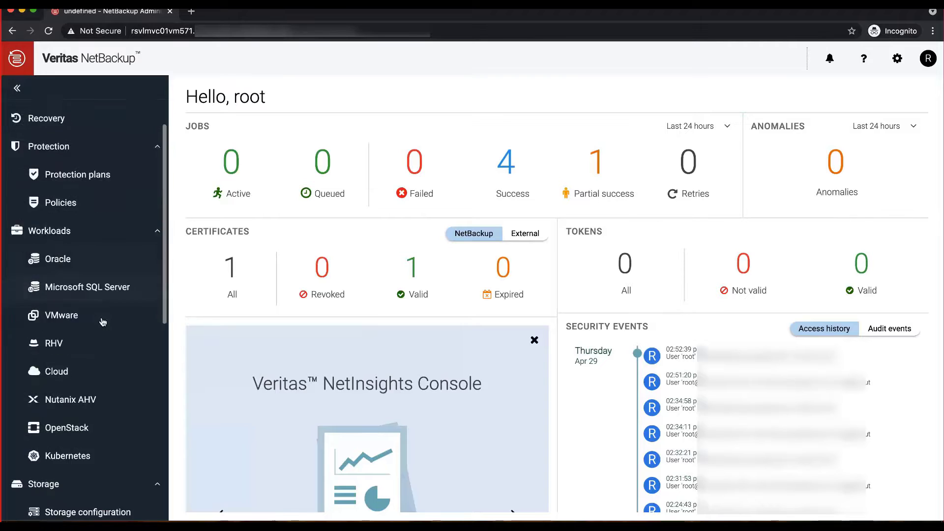
click(71, 425)
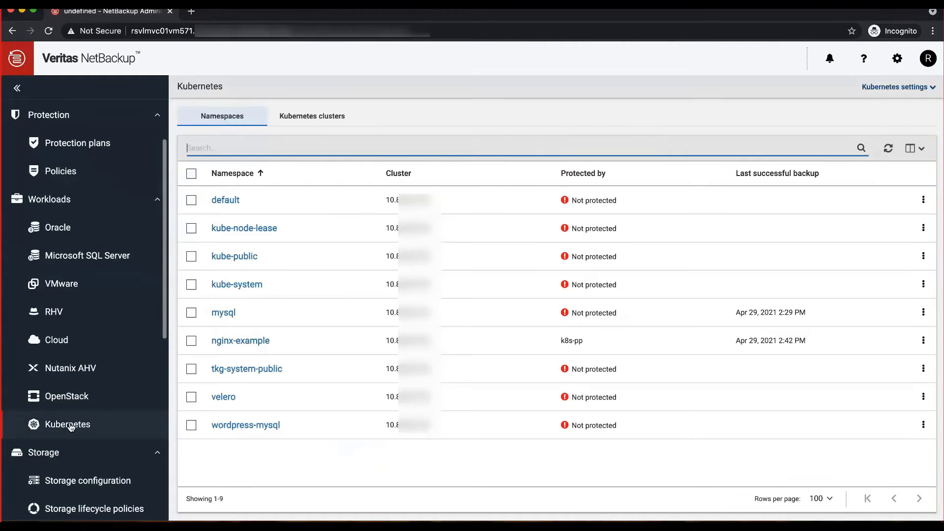
click(224, 315)
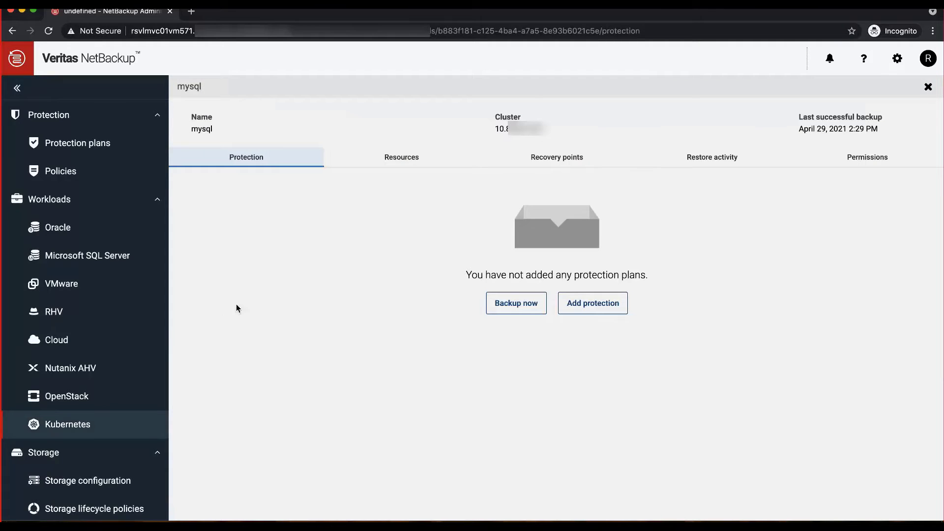
click(550, 163)
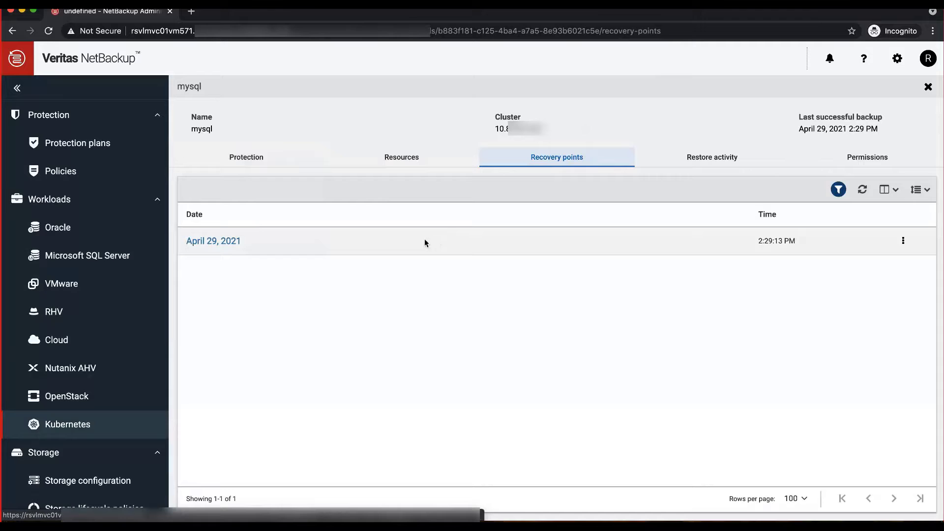
Examine the resources backed up in the April 29, 2021 recovery point, and close its details
click(237, 241)
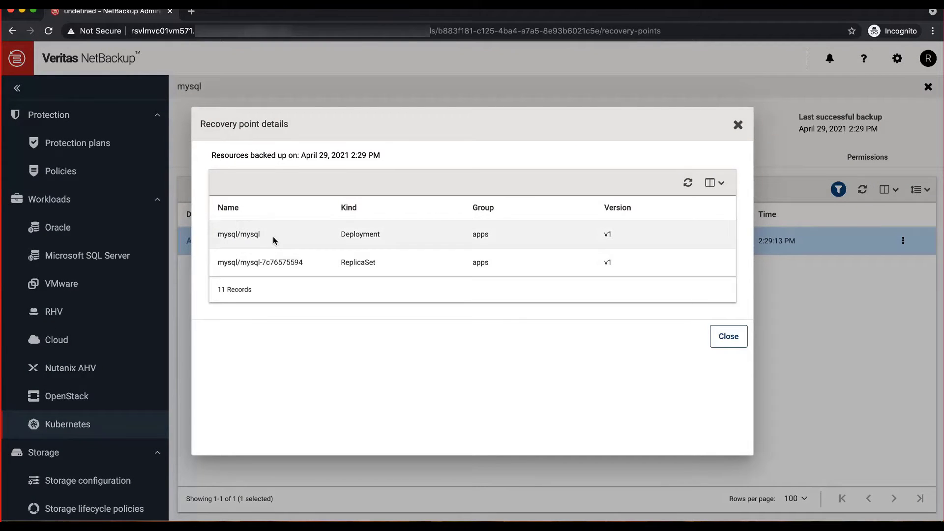
scroll(329, 247, down, 3)
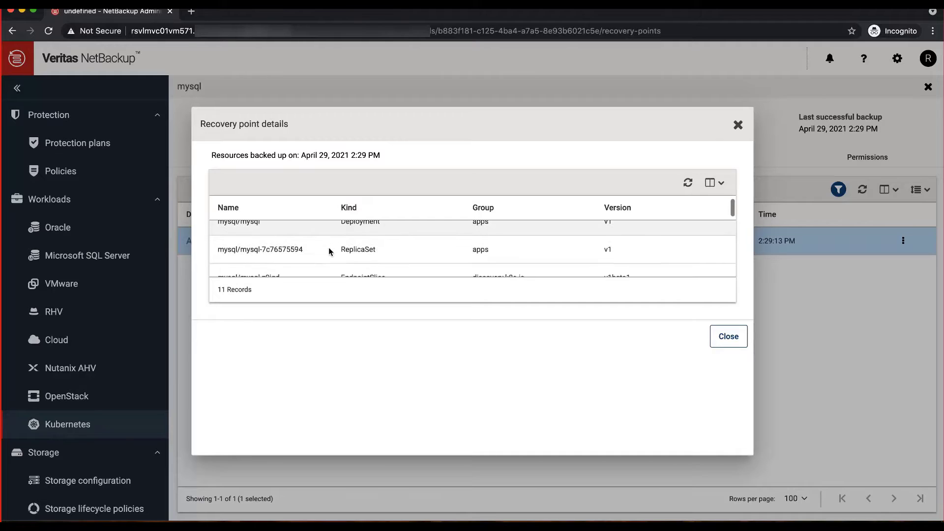
scroll(329, 251, down, 5)
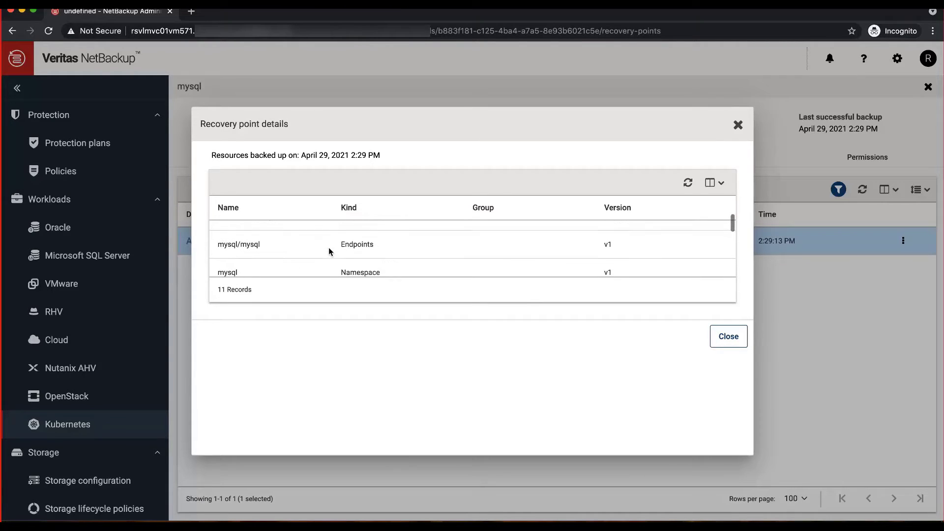
scroll(328, 251, down, 3)
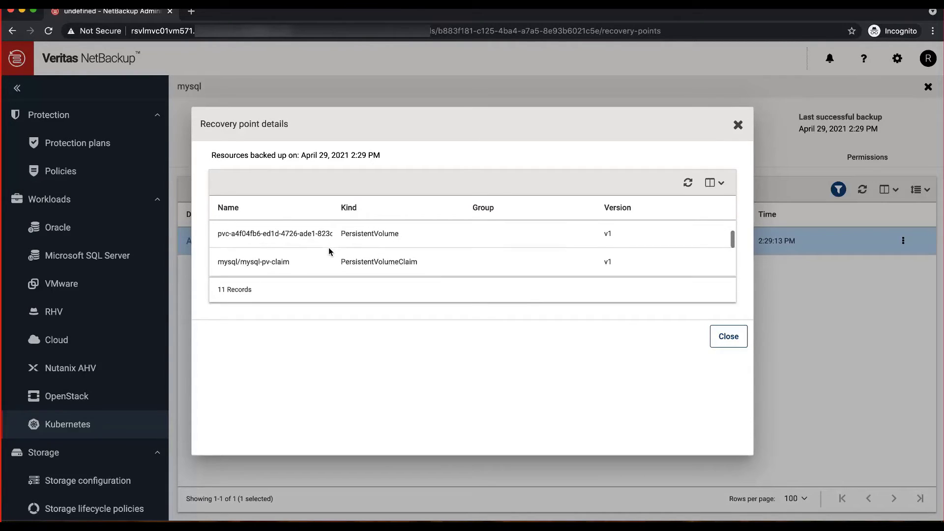
scroll(328, 251, down, 4)
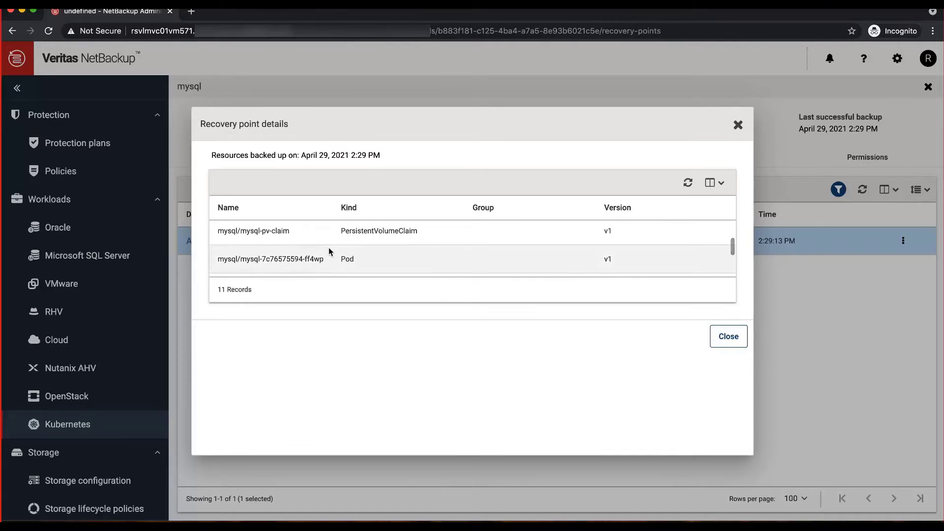
scroll(328, 247, down, 1)
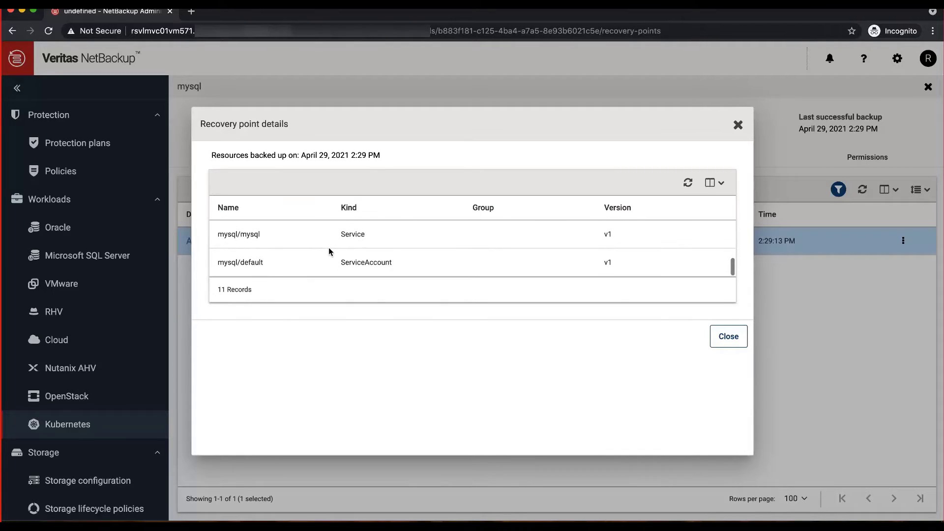
click(721, 342)
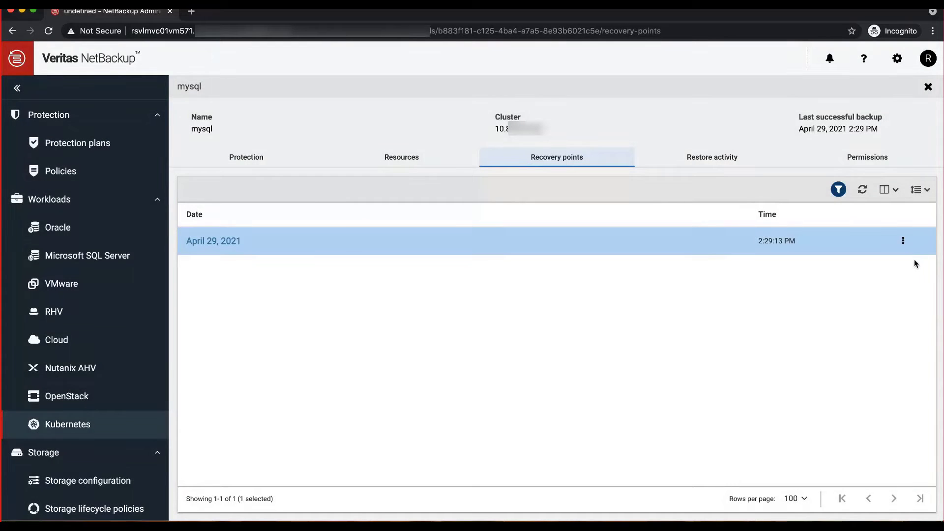
Begin a namespace restore from the April 29, 2021 recovery point, keeping the prefilled target cluster
click(904, 241)
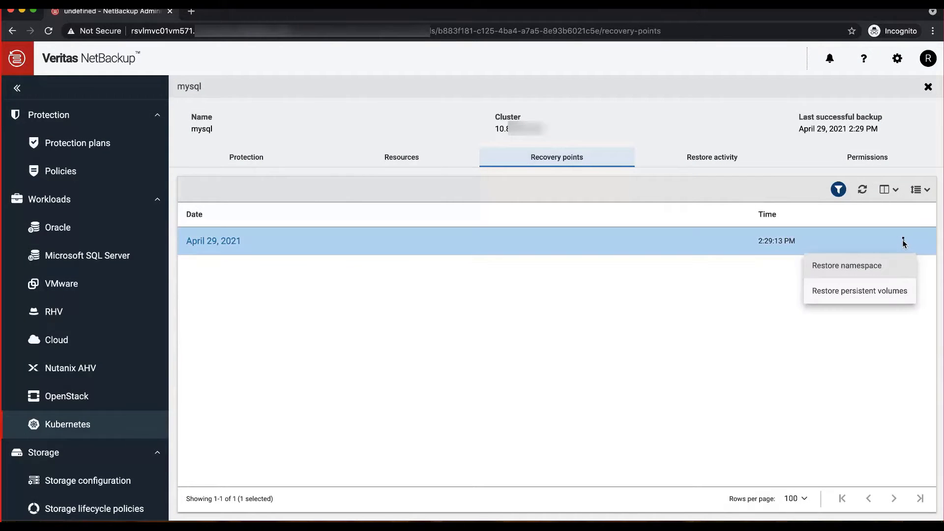
click(840, 268)
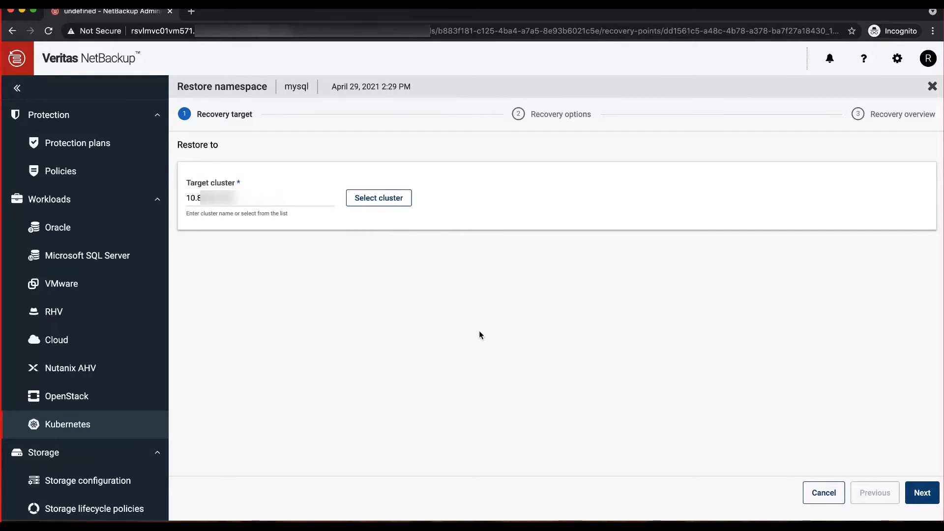
click(919, 493)
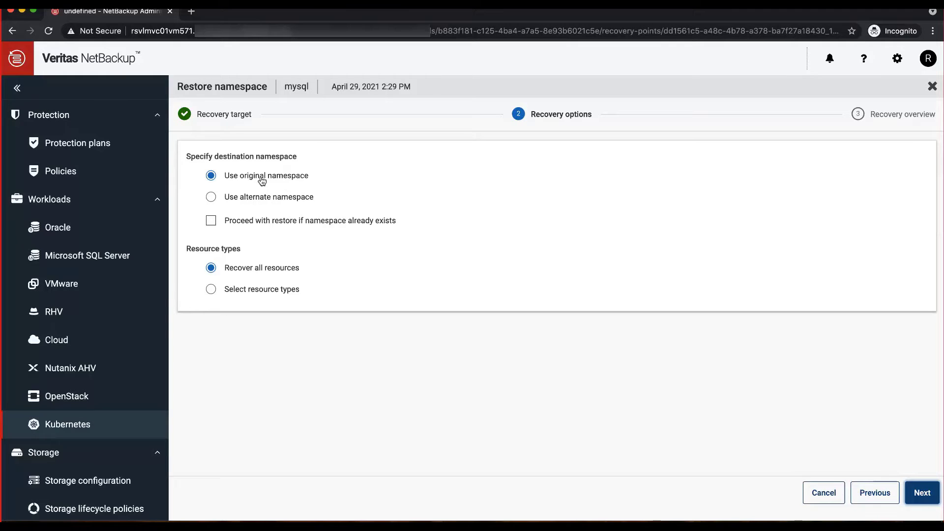
Examine the resource types that can be restored individually, and return the restore to recovering all resources
click(238, 291)
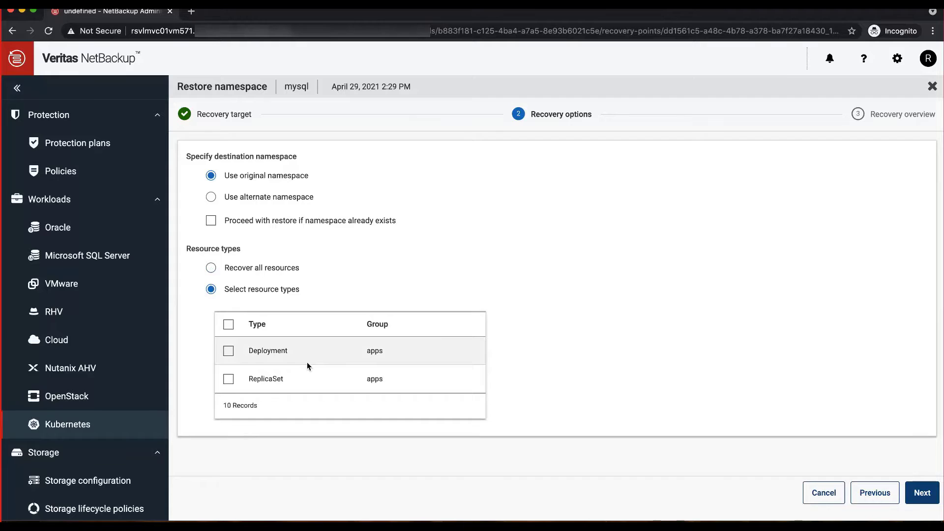
scroll(307, 362, down, 3)
scroll(307, 361, down, 5)
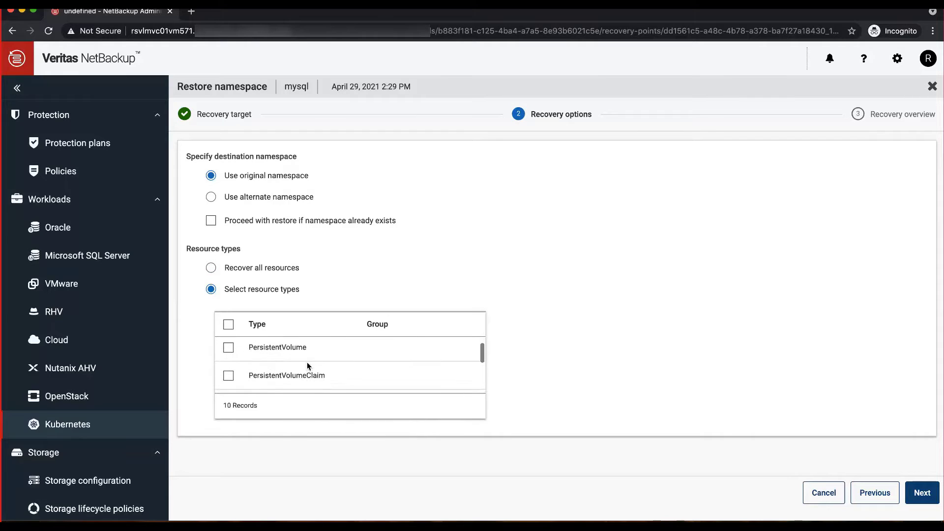
scroll(307, 362, down, 2)
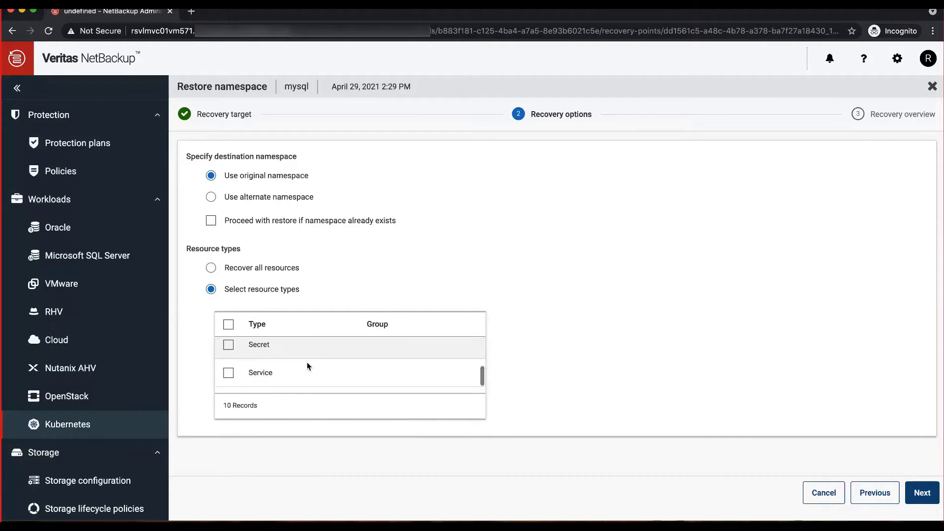
scroll(307, 361, up, 6)
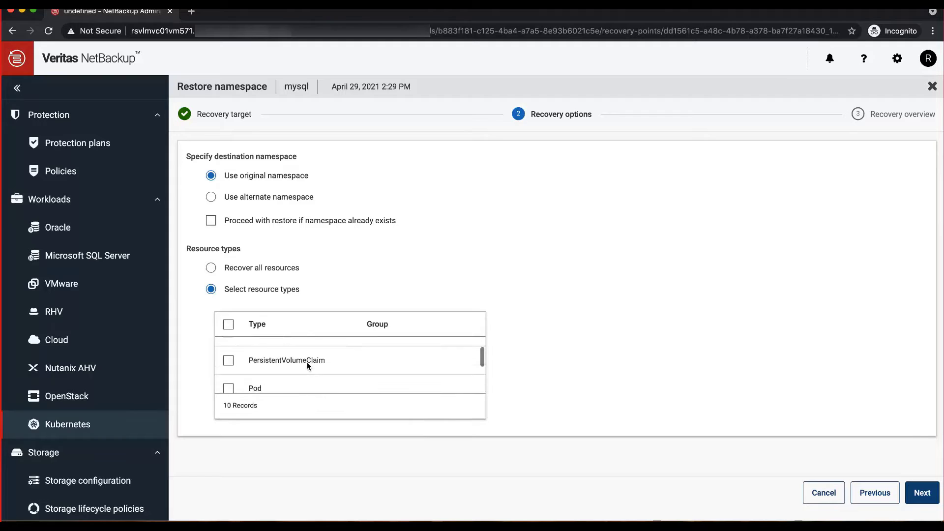
scroll(307, 362, up, 1)
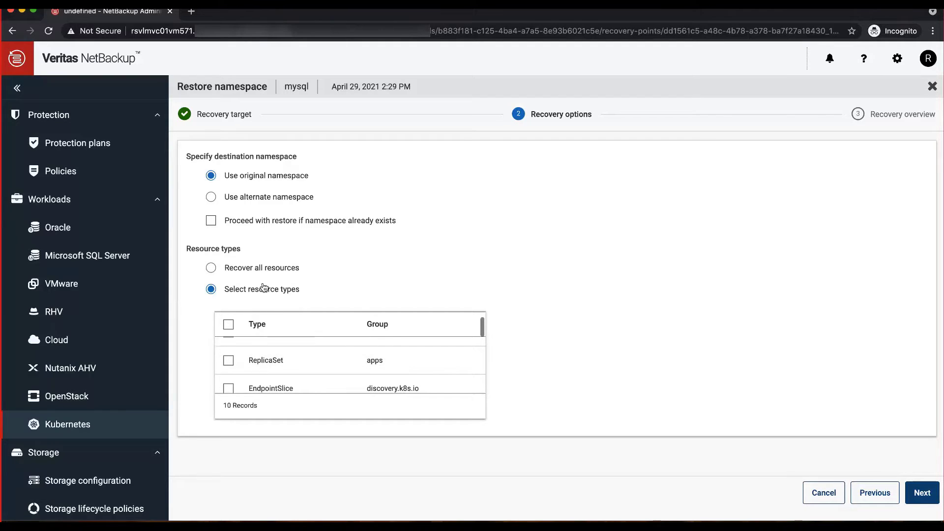
click(242, 273)
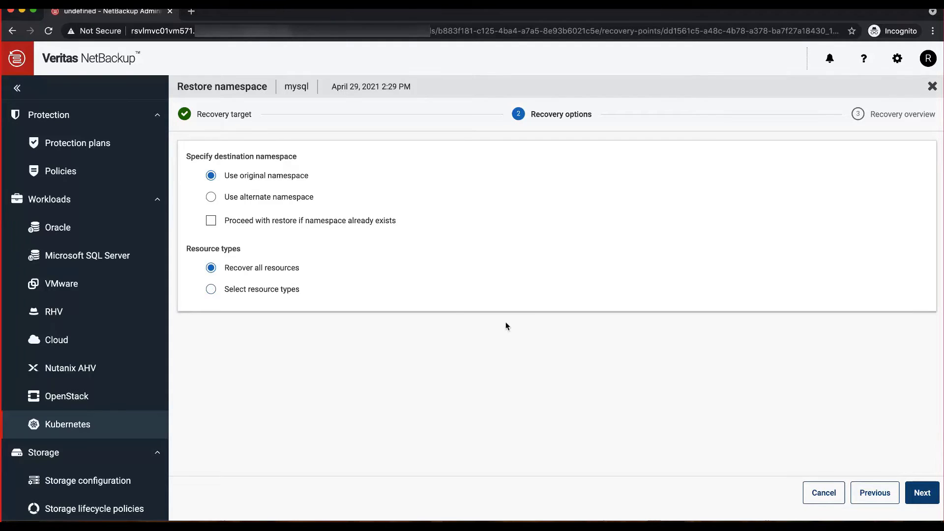
Accept the recovery options for the original namespace with all resources and start the recovery
click(919, 491)
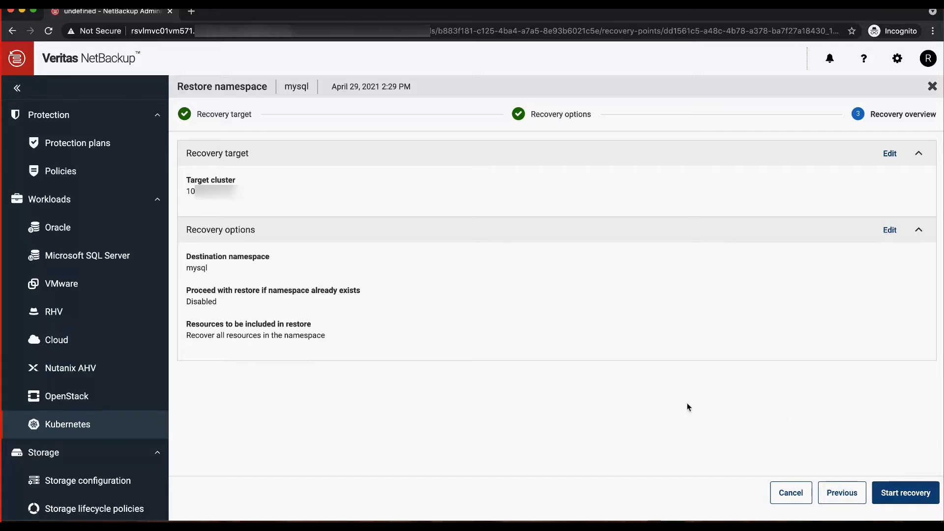
click(894, 494)
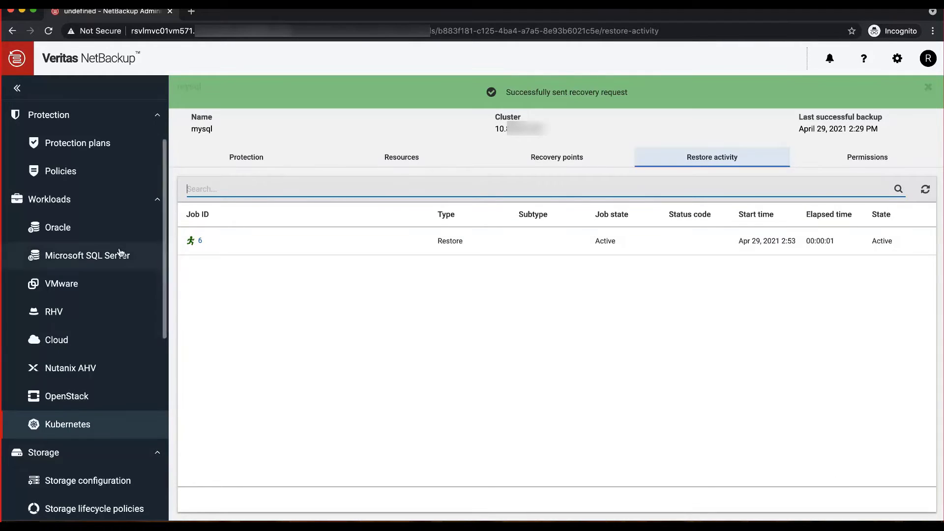
Open the active mysql restore job in the activity monitor and view its detailed log
scroll(120, 253, up, 3)
click(93, 149)
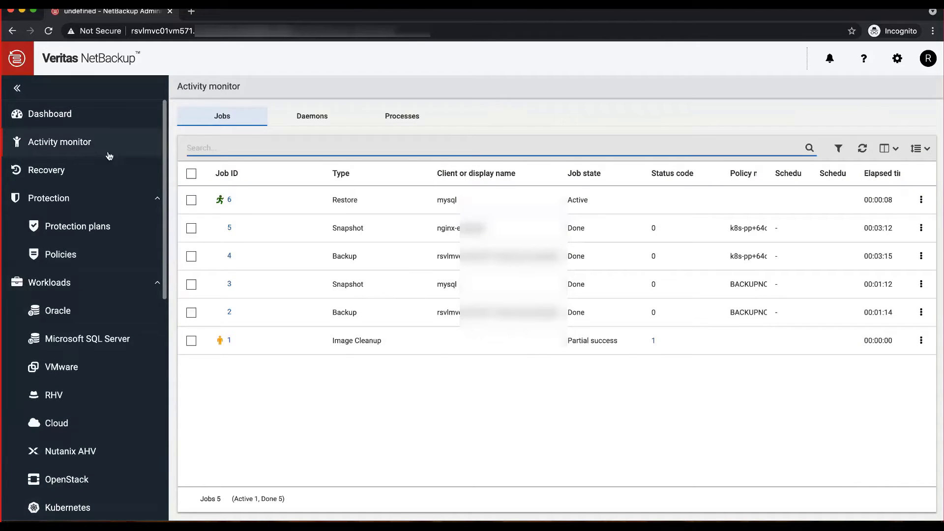
click(230, 200)
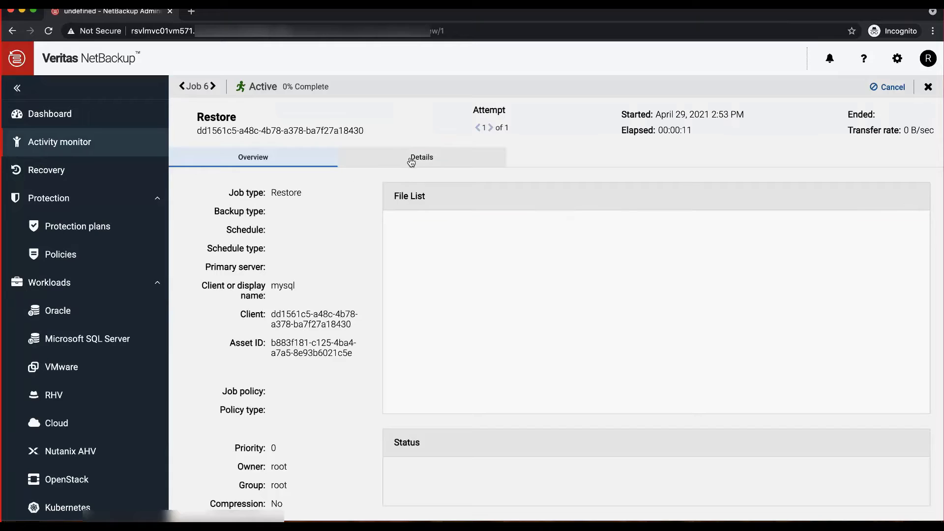
click(412, 161)
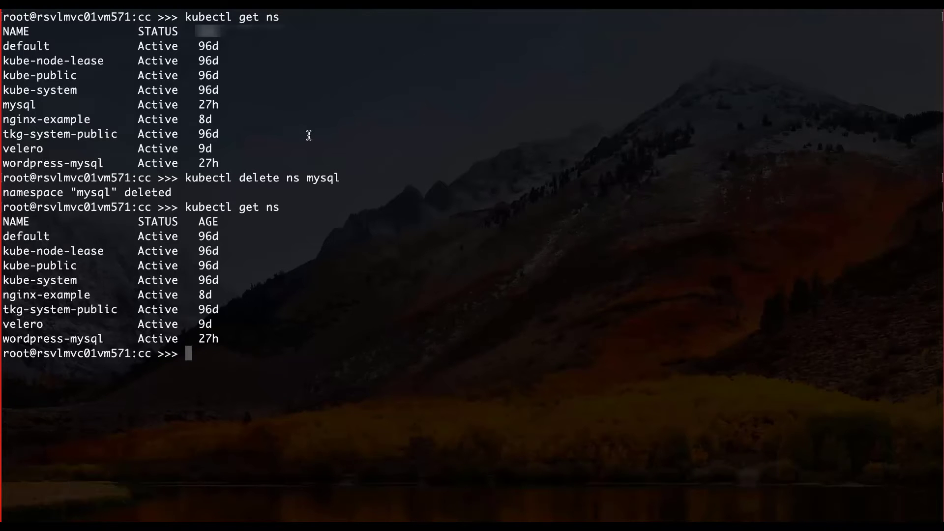
Switch to the terminal, list the namespaces with kubectl get ns, and check the mysql entry and its age
text(ku)
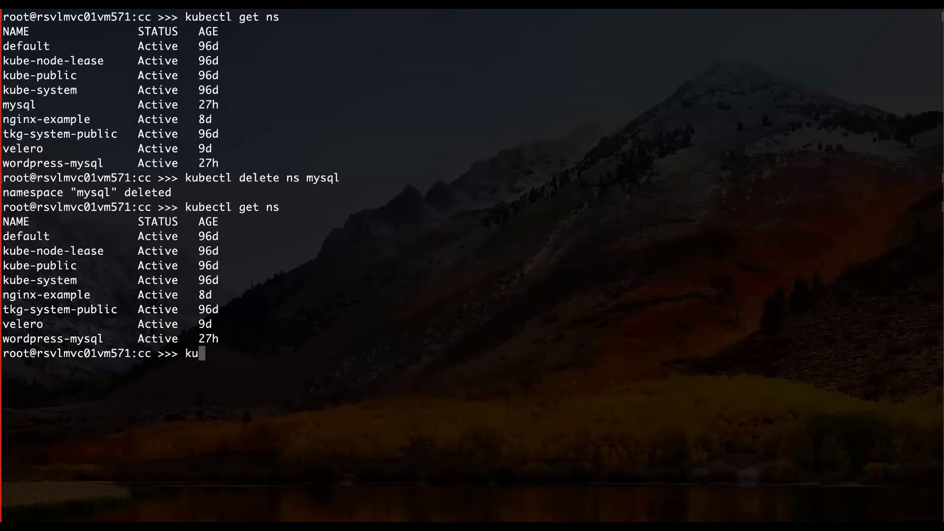
text(bectl get ns)
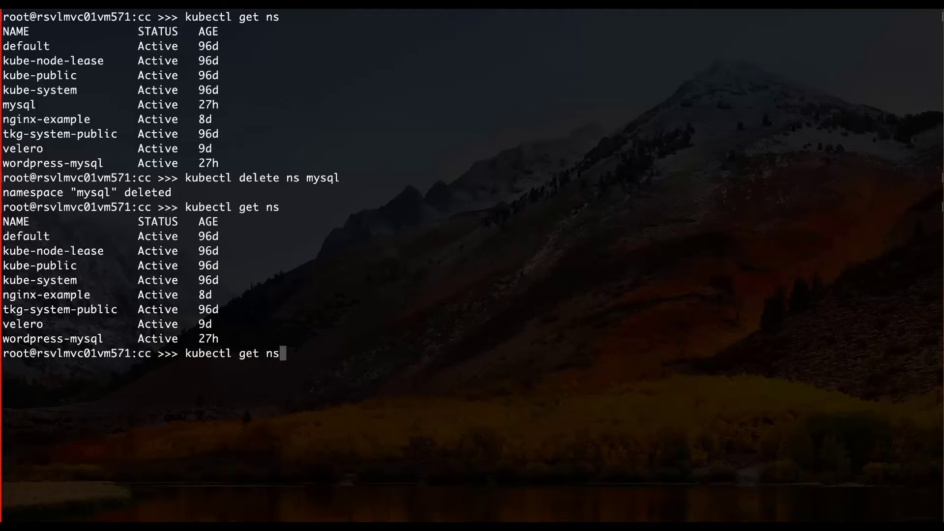
key(Return)
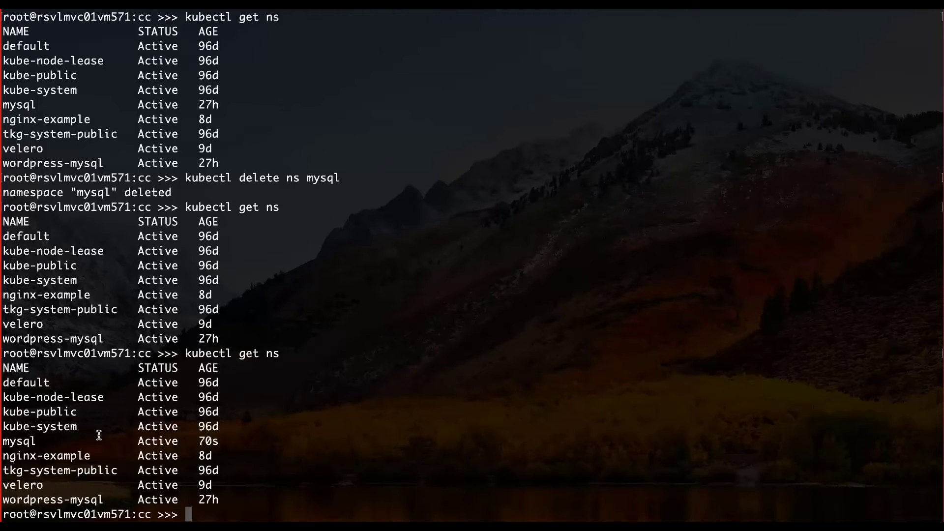
drag(16, 441, 2, 441)
drag(220, 441, 201, 442)
click(306, 448)
Clear the terminal and list all resources in the mysql namespace with kubectl get all -n mysql
text(clear)
key(Return)
text(kubectl )
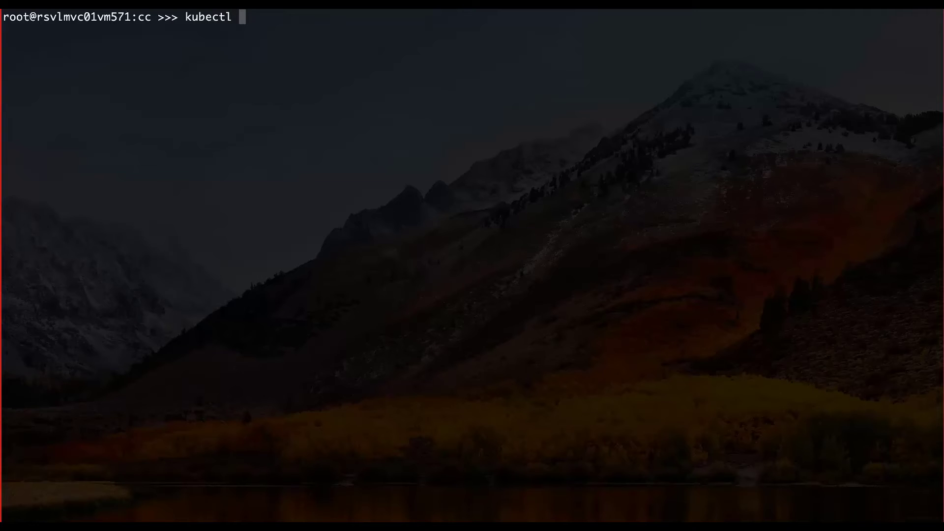
text(get all -n mysql)
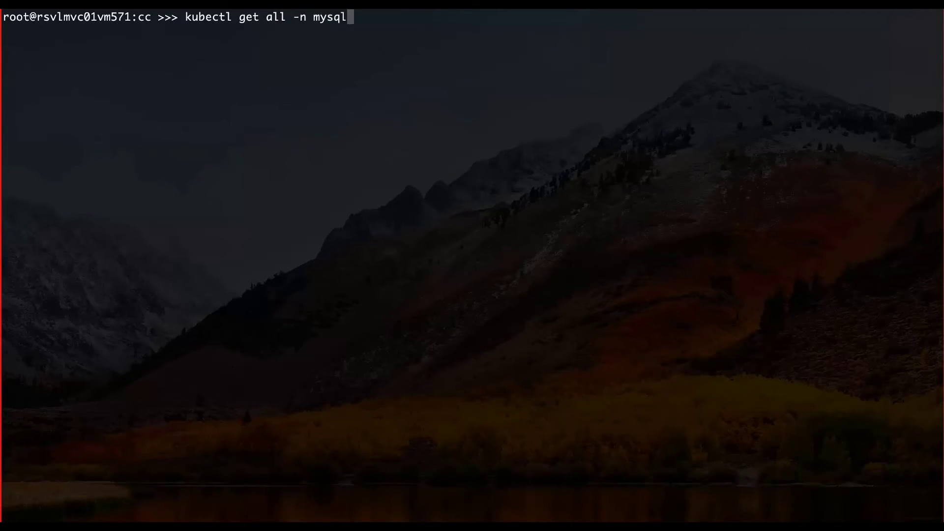
key(Return)
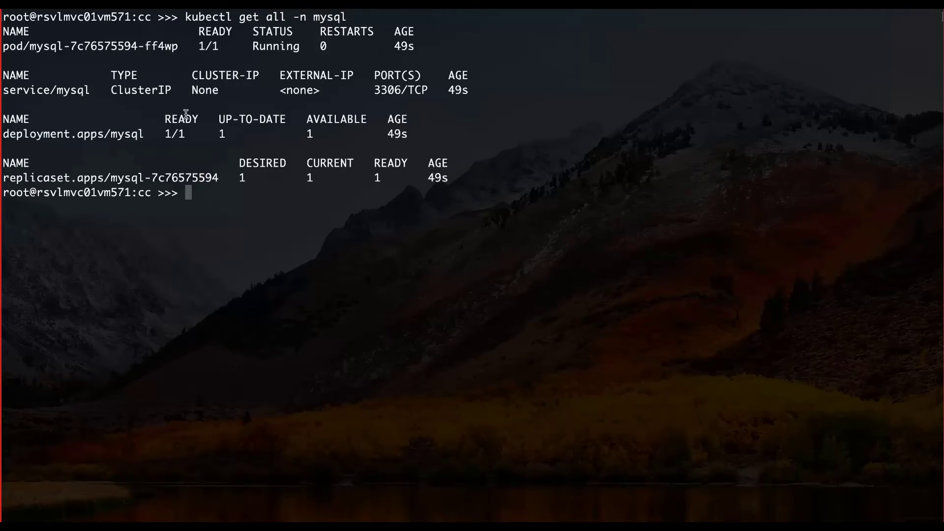
Open an interactive bash shell in the restored MySQL pod with kubectl exec -it pod/mysql-7c76575594-ff4wp -n mysql -- bash
drag(179, 49, 3, 53)
key(super+c)
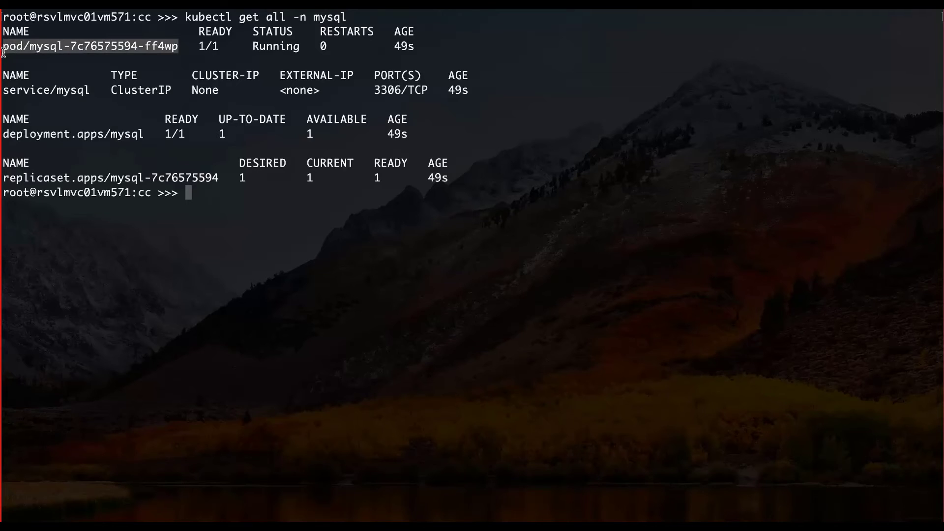
text(kube)
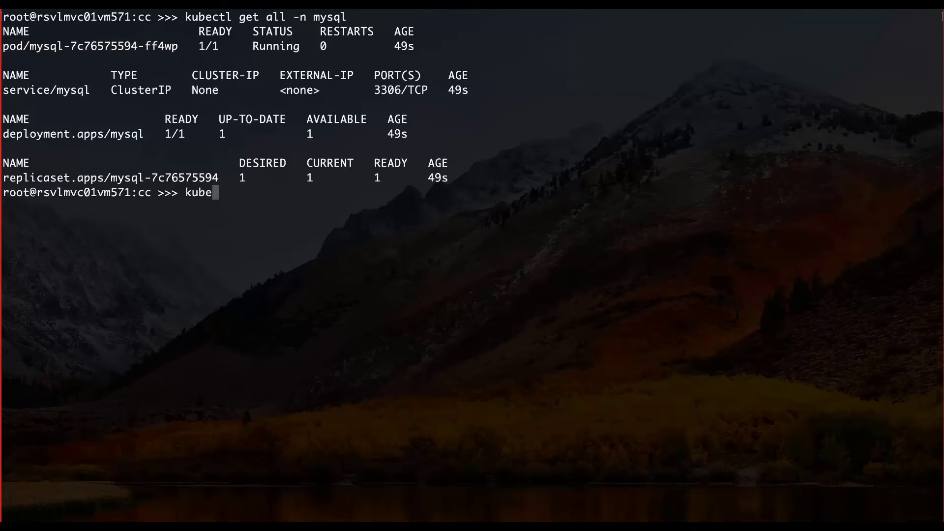
text(ctl exec -it)
key(super+v)
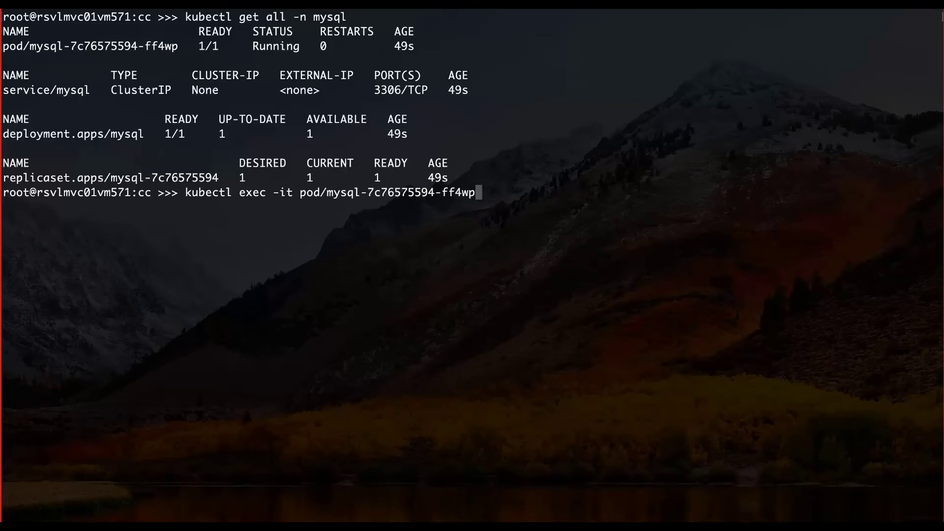
text(-n mysql -- bash)
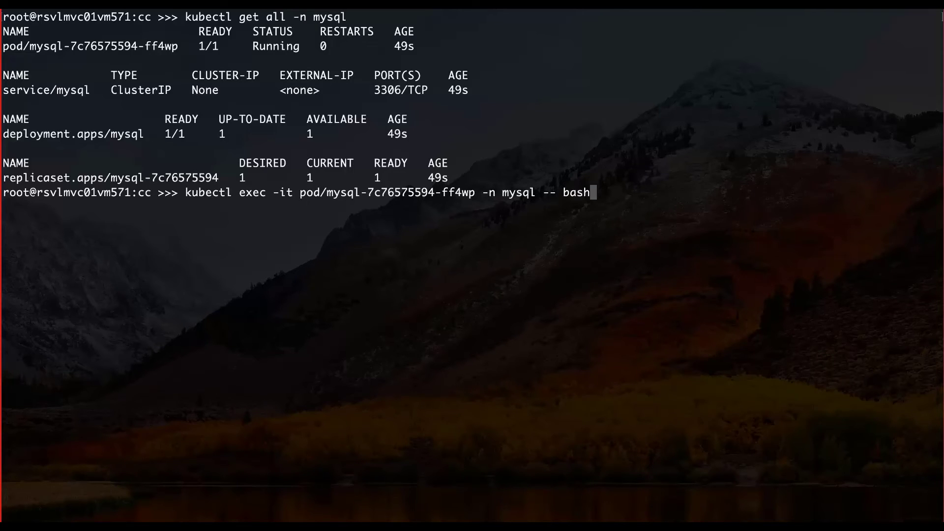
key(Return)
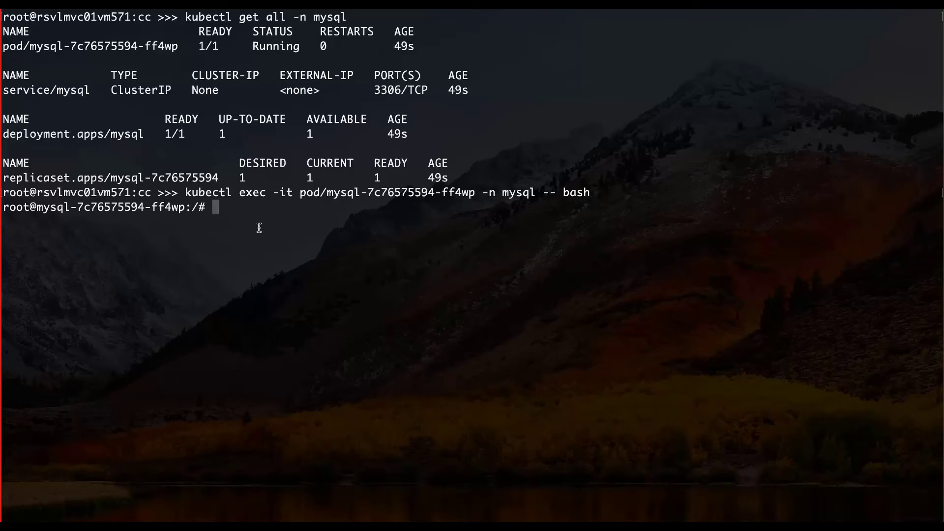
Start the mysql client inside the pod, supplying the account password with the -p option
text(mysql -pp)
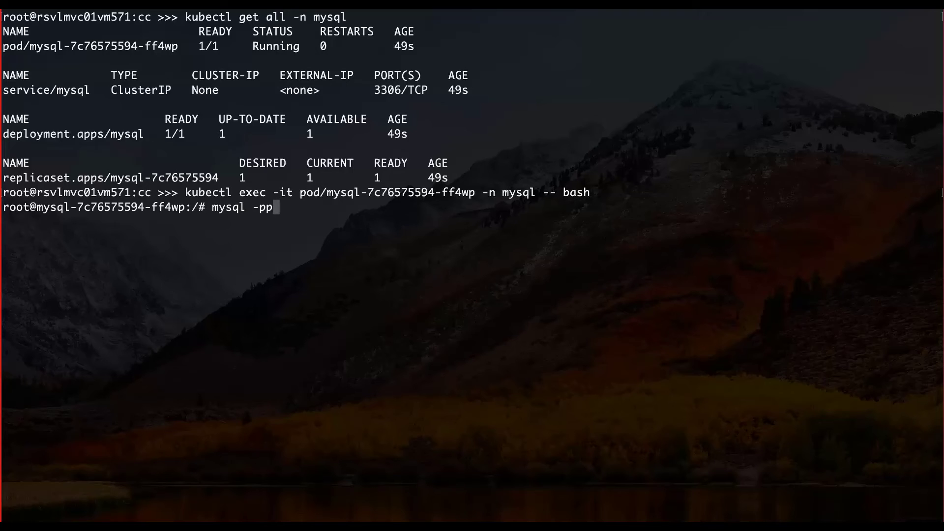
text(assword)
key(Return)
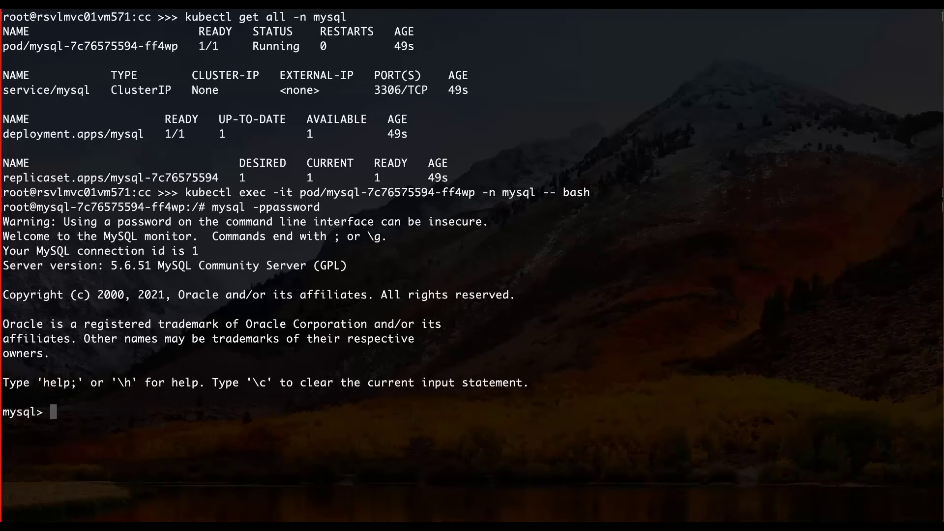
List the MySQL databases with show databases; and check for the messagedb entry
text(show databases;)
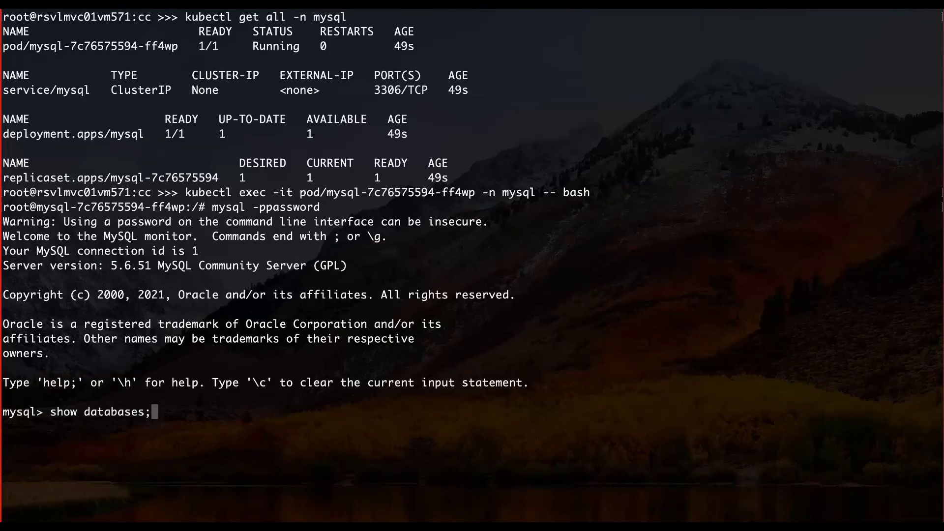
key(Return)
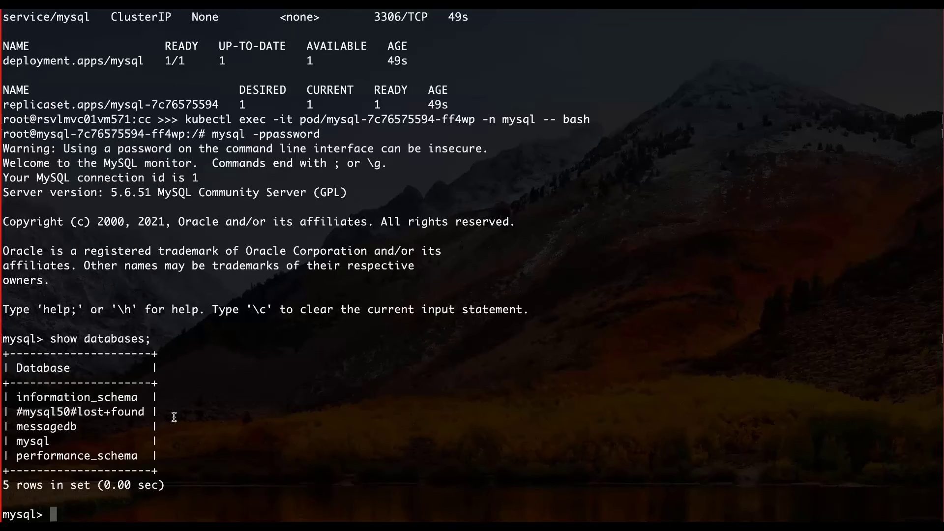
drag(79, 427, 19, 424)
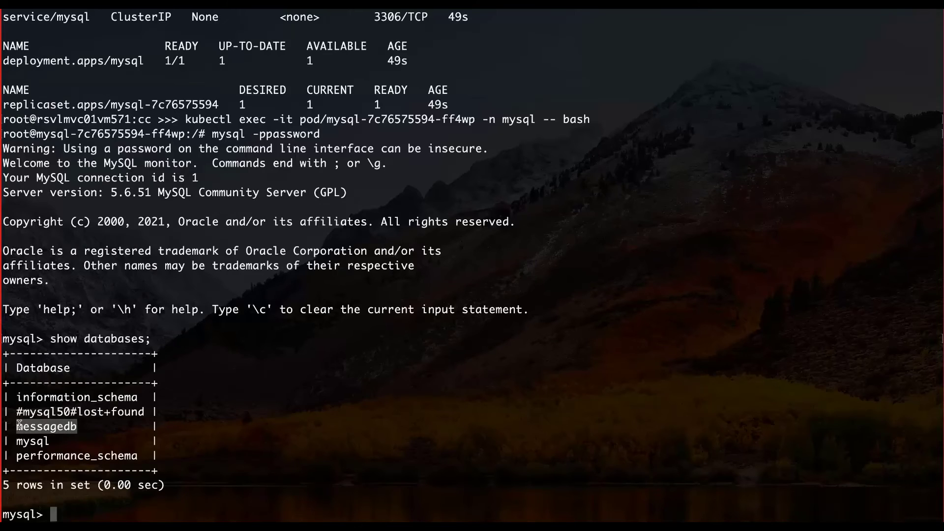
click(217, 433)
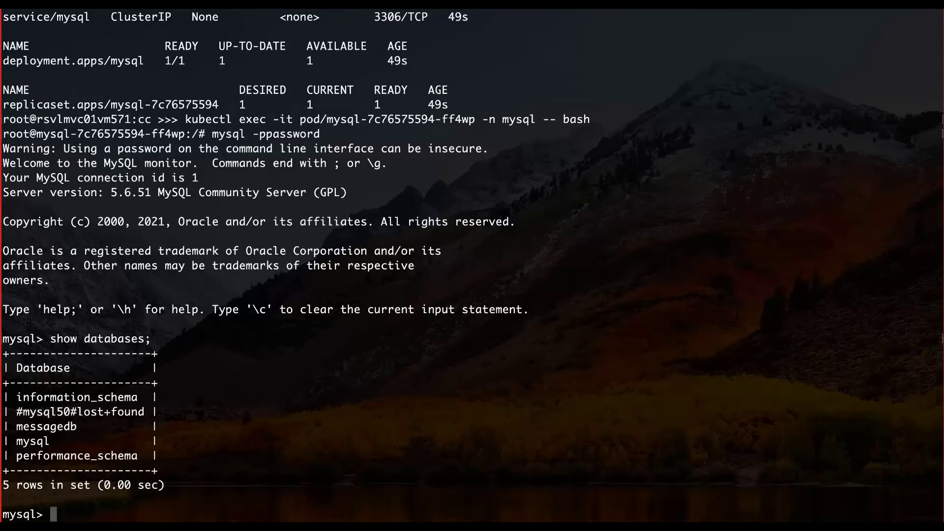
Query every row of the messages table with select * from messagedb.messages;
text(select * fro)
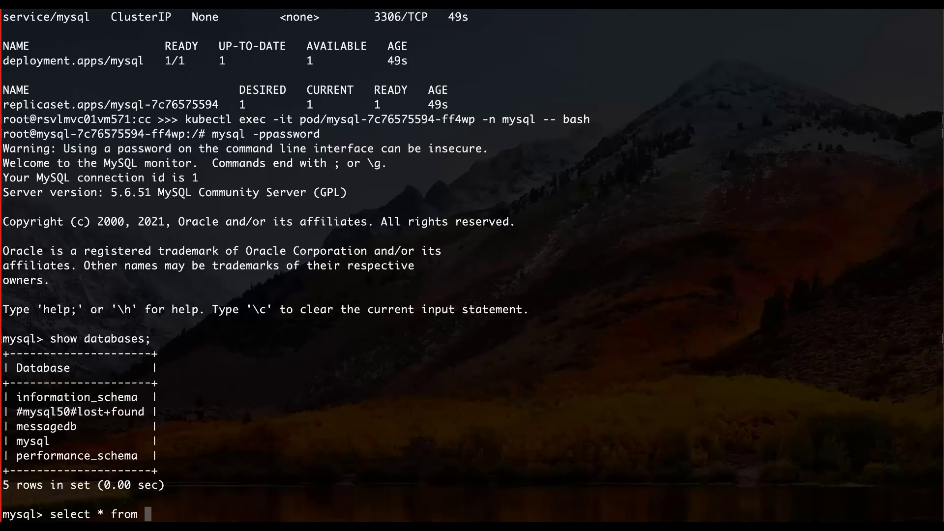
text(messagedb)
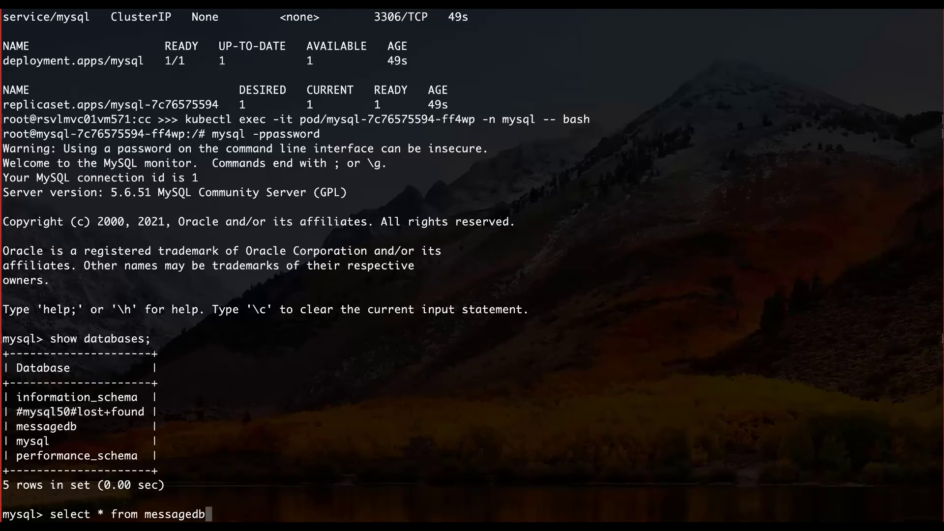
text(.)
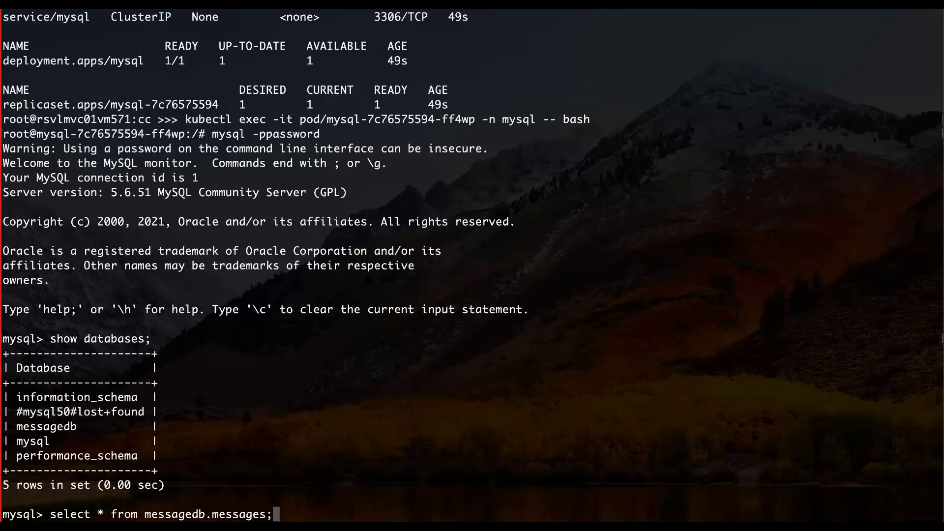
text(messages;)
key(Return)
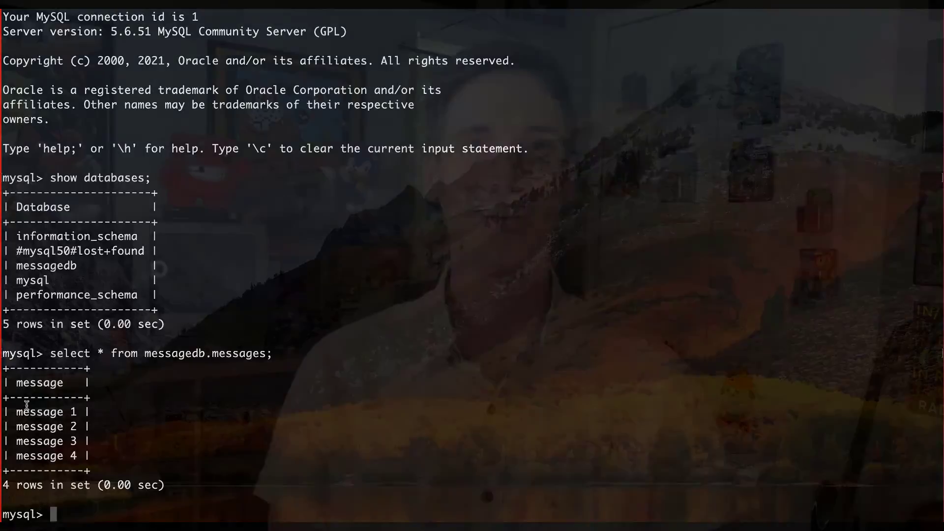